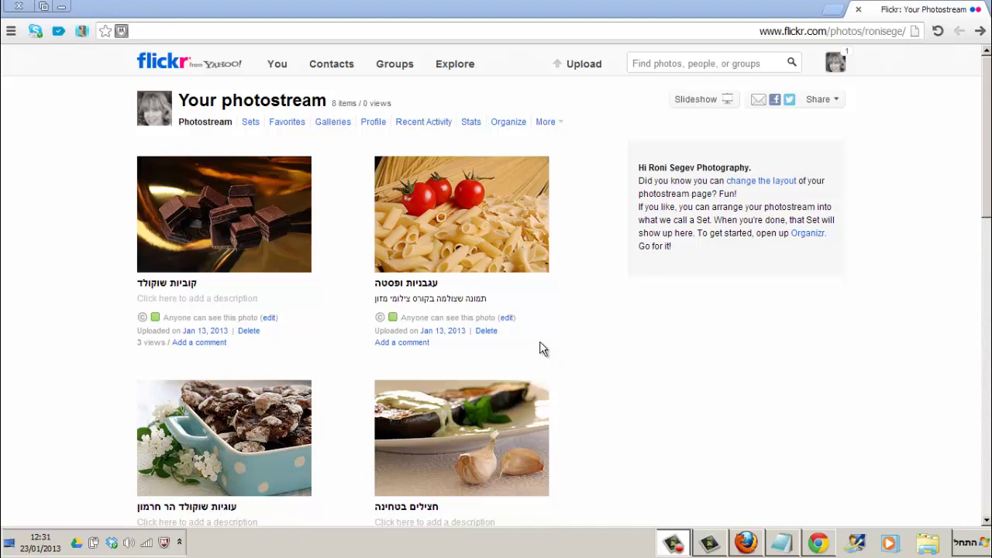
# Open the eggplant and garlic photo from the photostream for editing in Aviary, granting Aviary access to the account
pyautogui.click(463, 422)
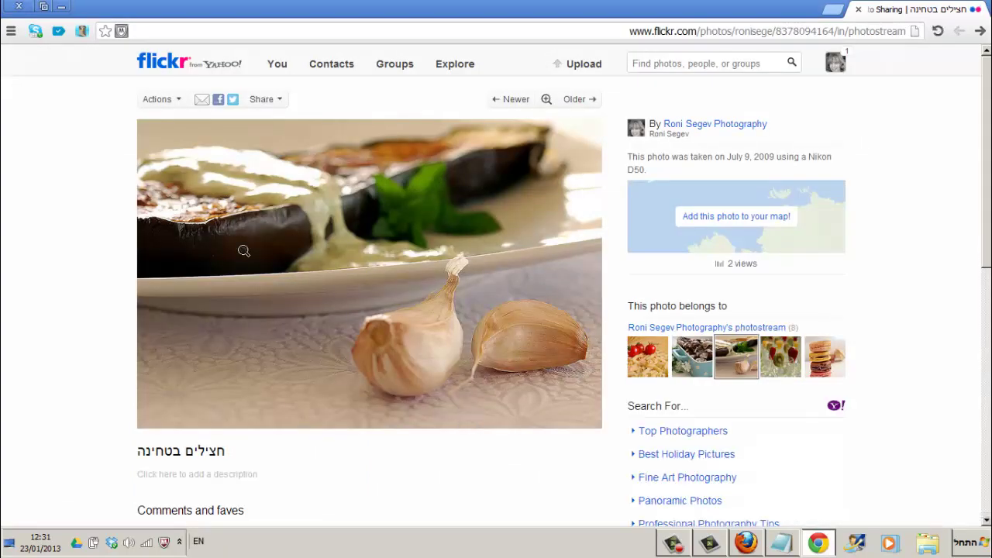
pyautogui.click(178, 103)
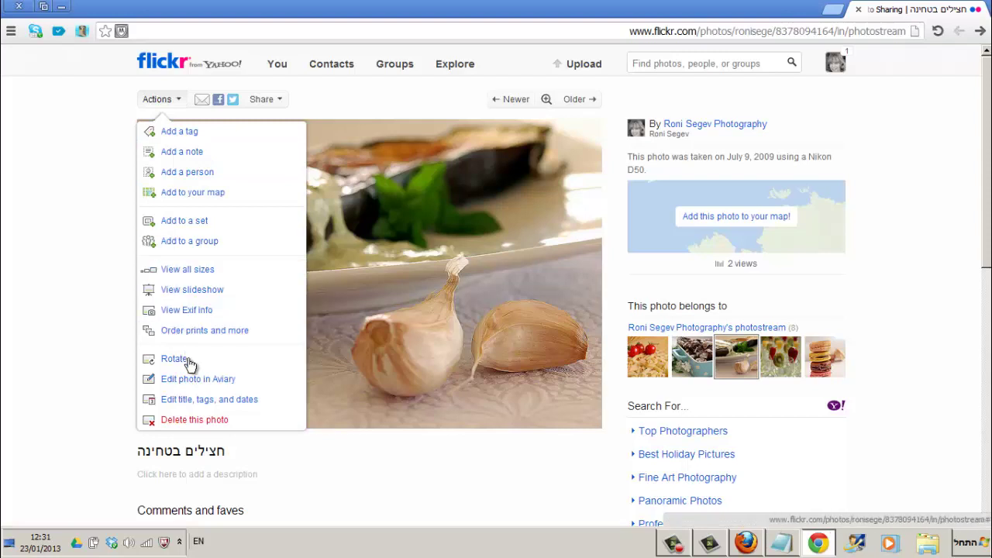
pyautogui.click(205, 381)
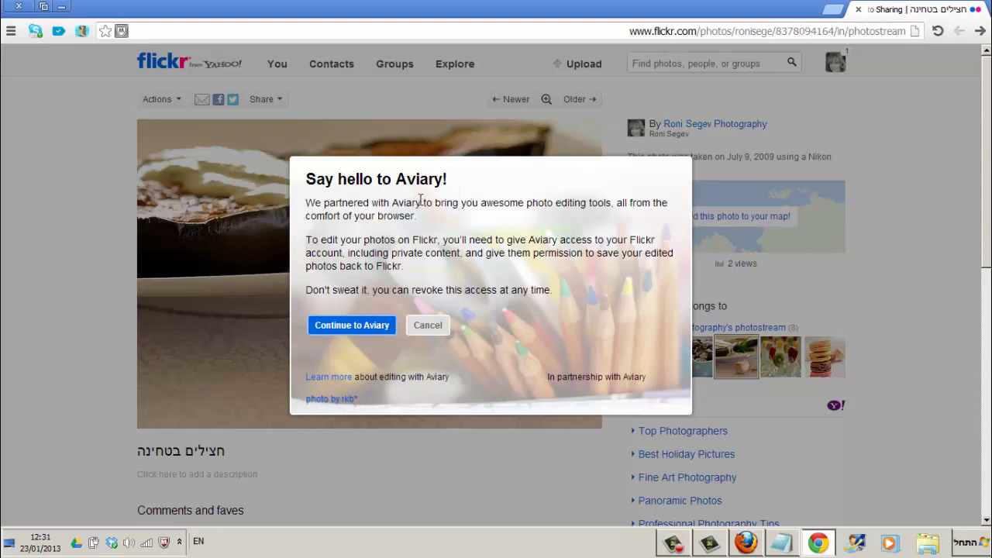
pyautogui.click(346, 329)
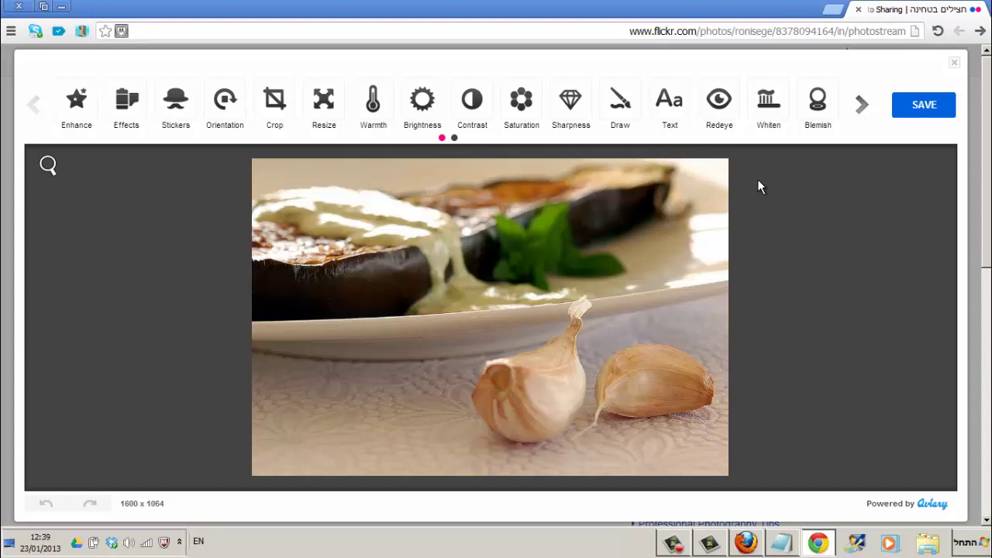
# Try a custom crop around the garlic bulb and clove, about 997 x 634 pixels, and undo the crop
pyautogui.click(262, 90)
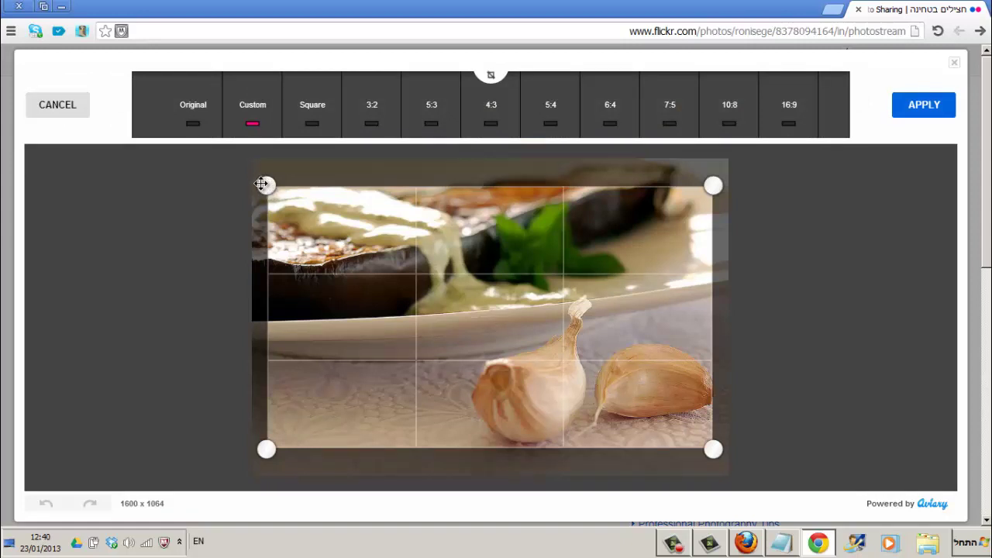
pyautogui.moveTo(265, 183); pyautogui.dragTo(430, 292)
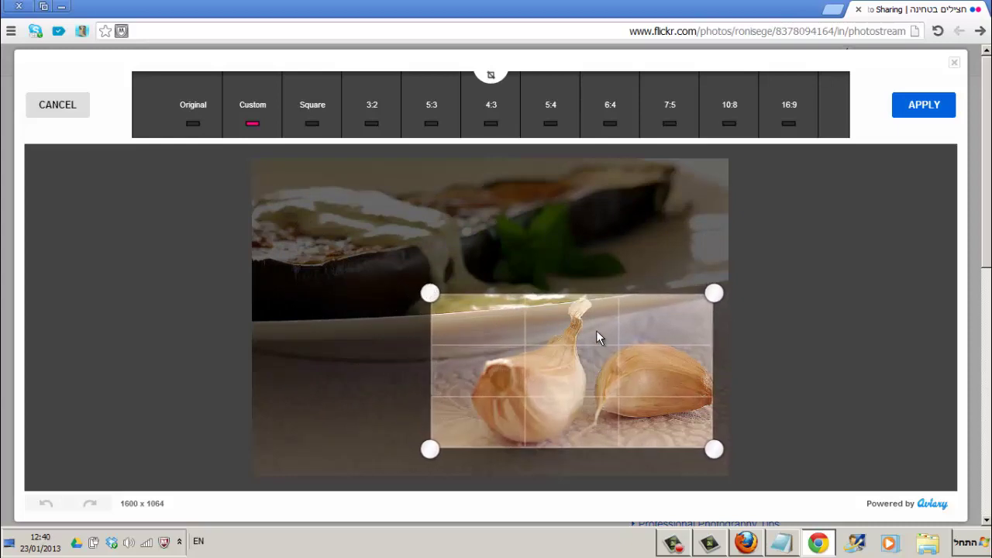
pyautogui.moveTo(596, 330); pyautogui.dragTo(609, 330)
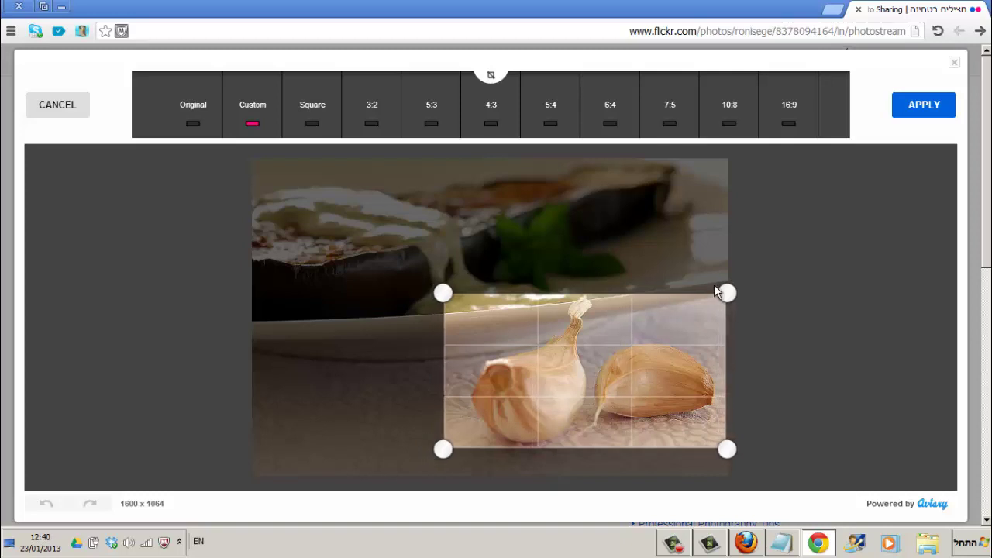
pyautogui.moveTo(726, 292); pyautogui.dragTo(731, 286)
pyautogui.moveTo(442, 451); pyautogui.dragTo(437, 479)
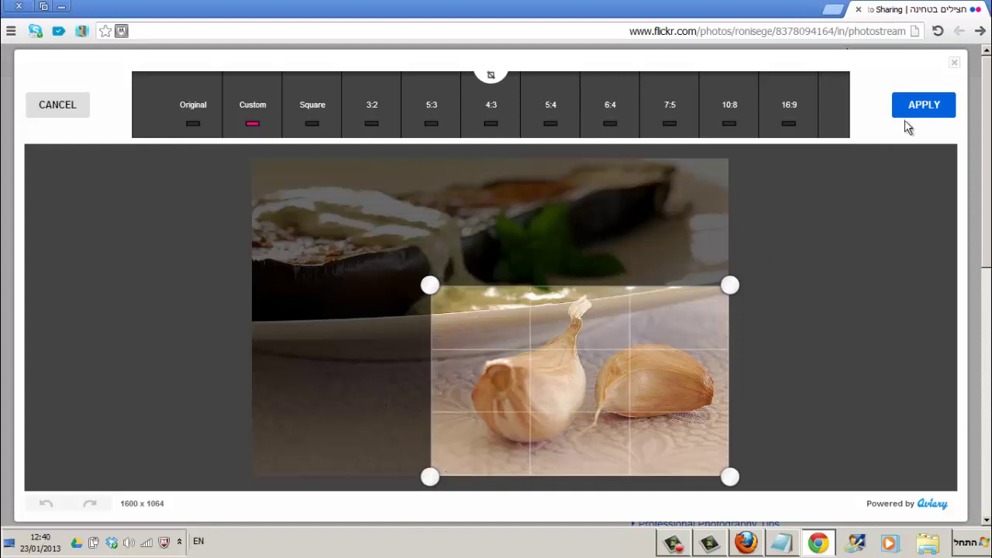
pyautogui.click(924, 106)
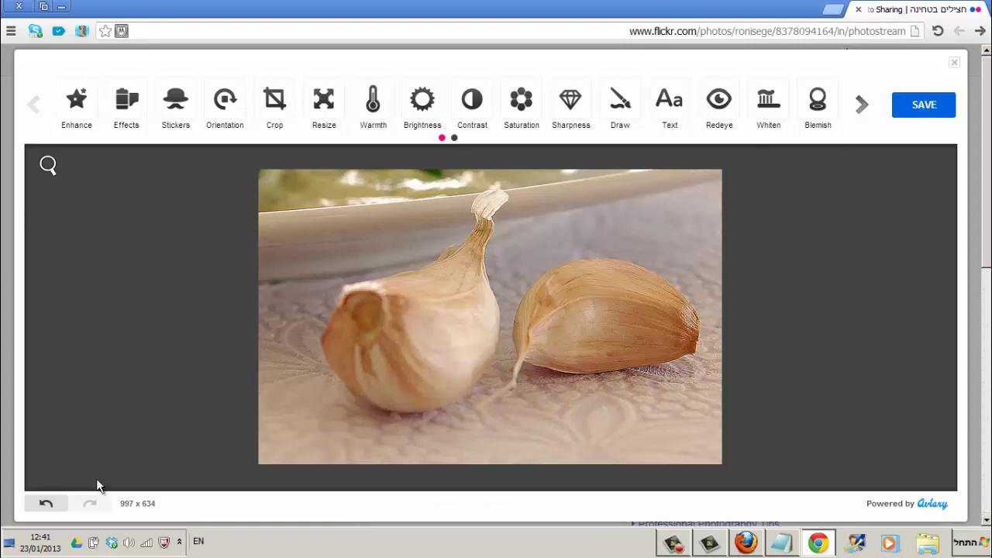
pyautogui.click(56, 505)
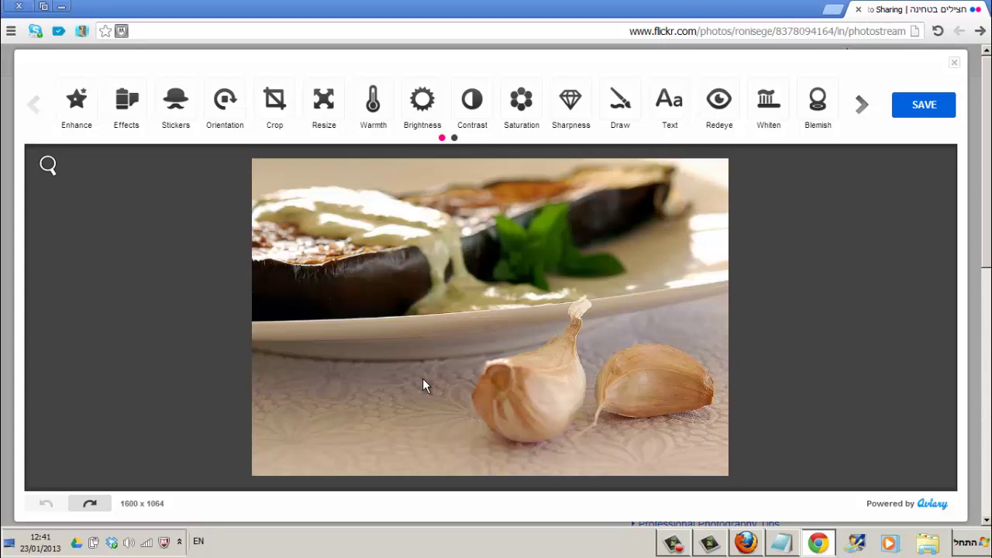
# Try the B&W, Strato and Dean effects on the photo and discard them
pyautogui.click(124, 106)
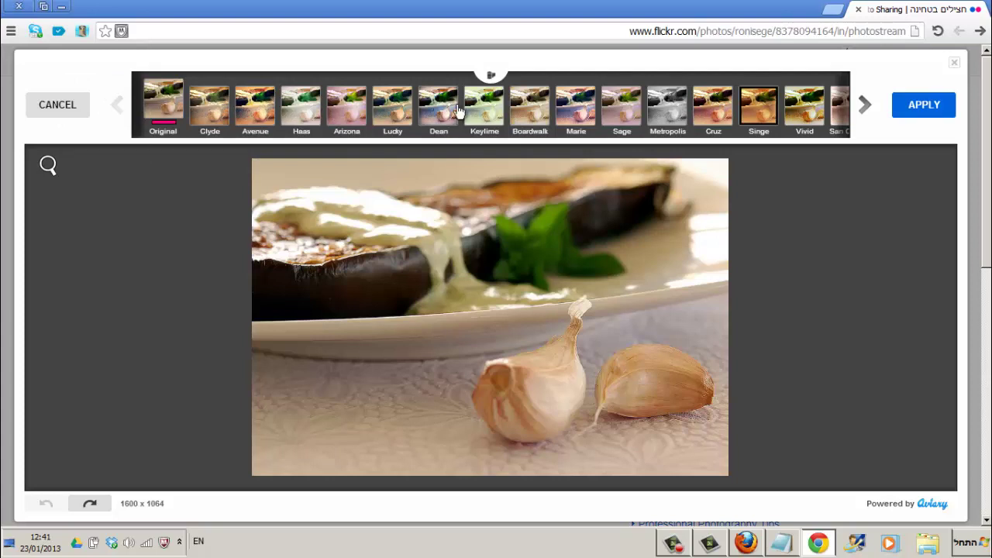
pyautogui.click(863, 104)
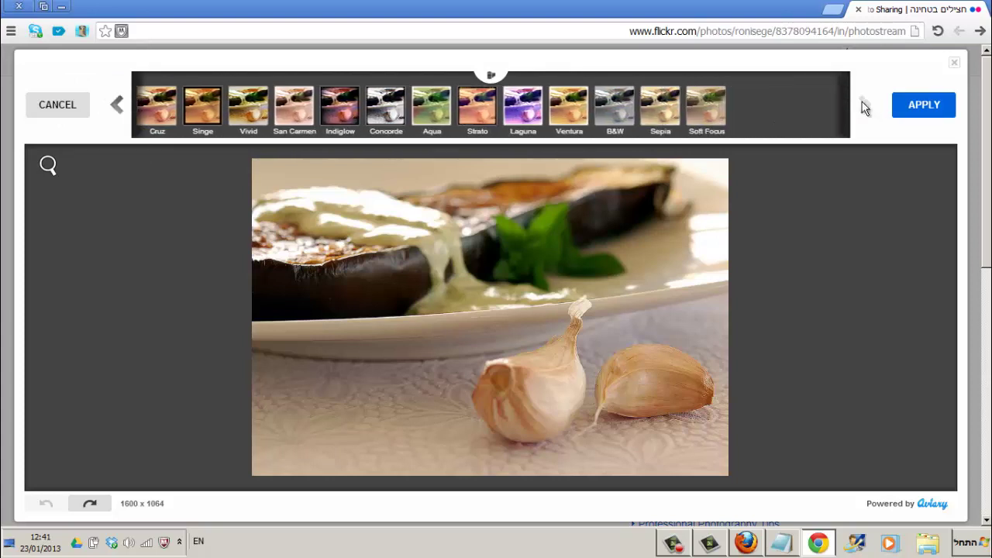
pyautogui.click(492, 107)
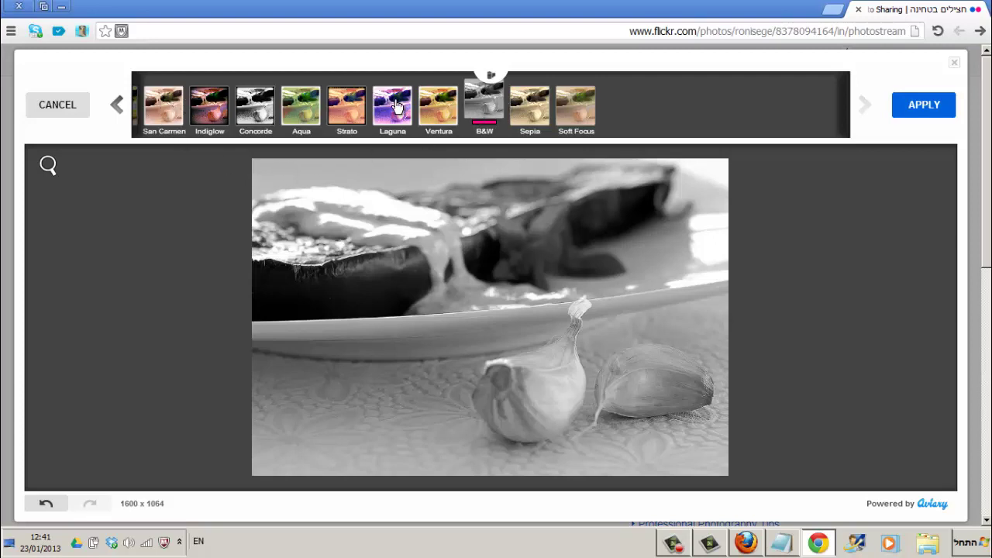
pyautogui.click(346, 110)
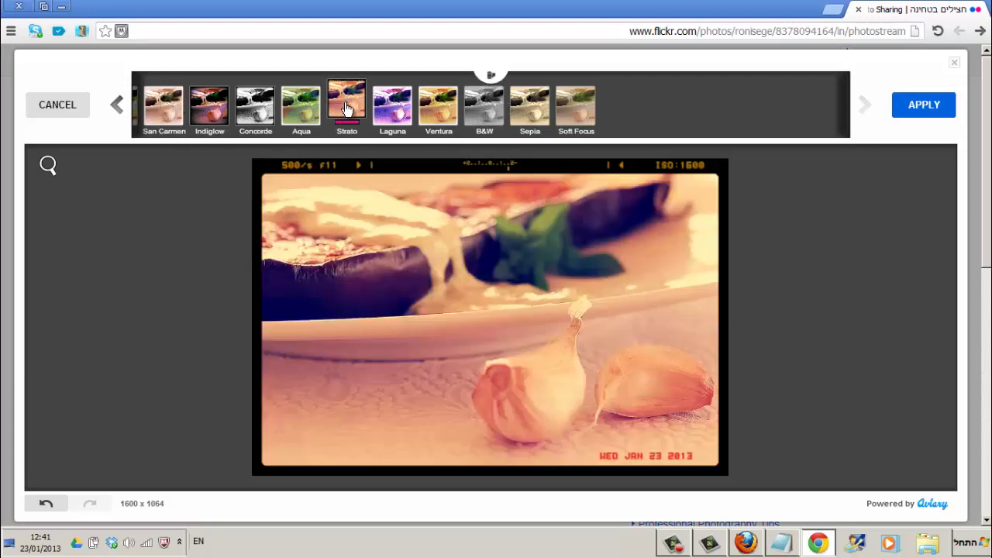
pyautogui.click(118, 111)
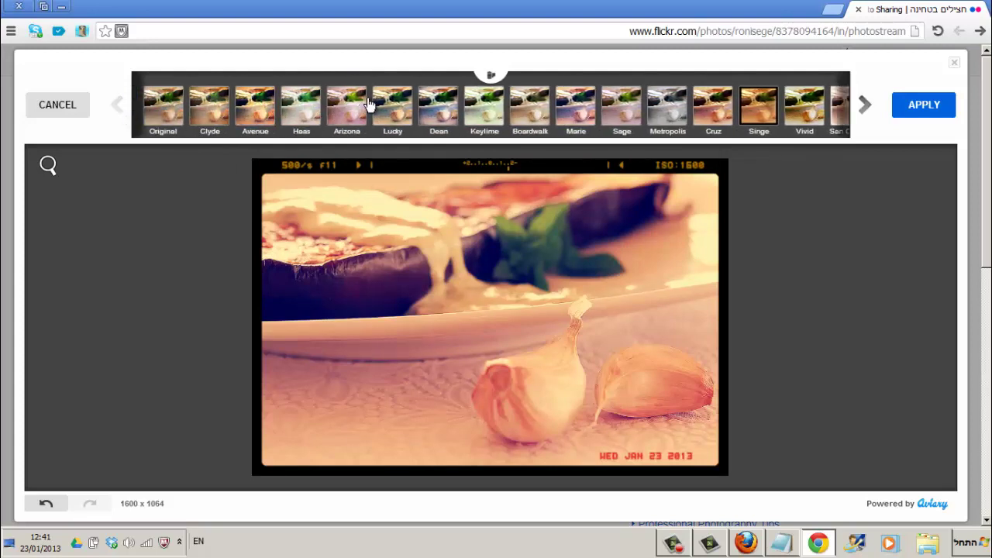
pyautogui.click(437, 104)
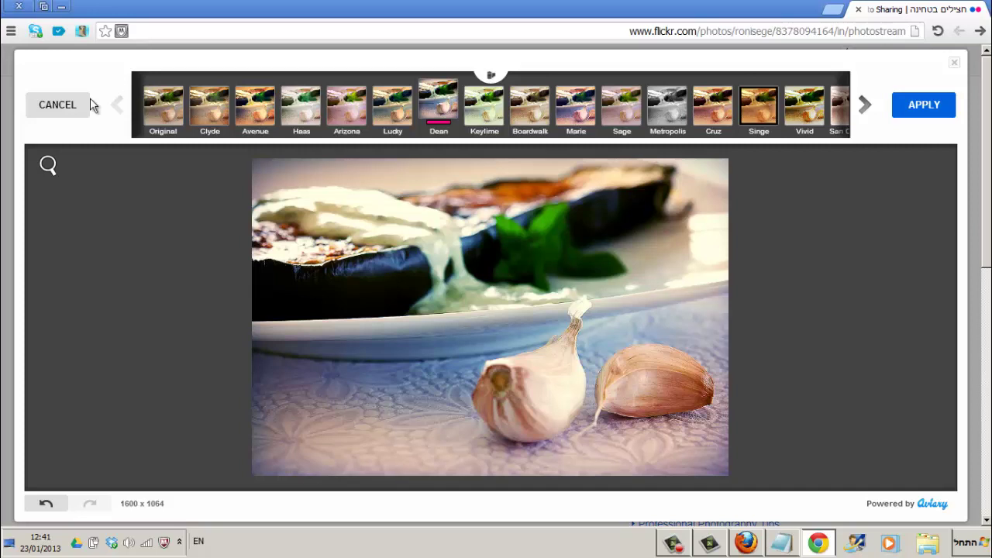
pyautogui.click(69, 111)
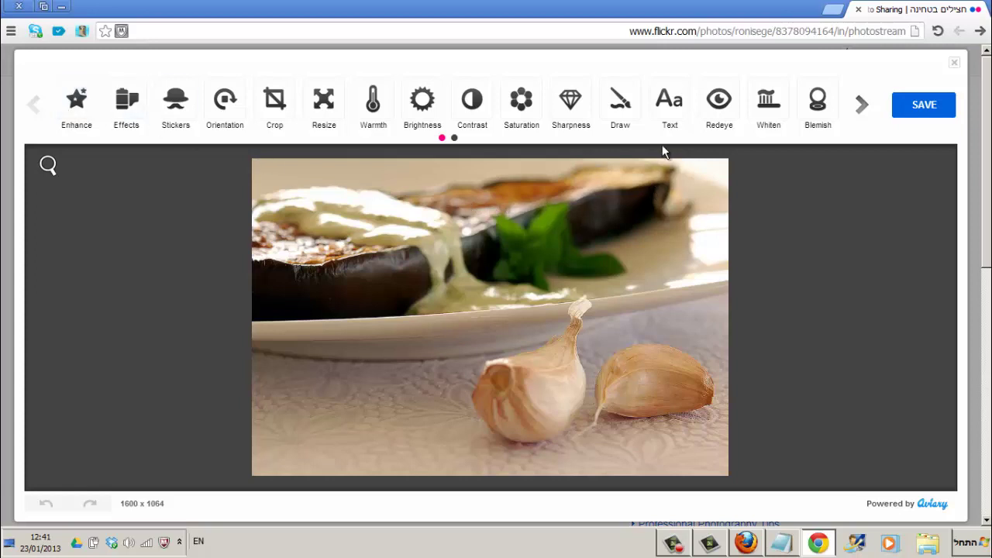
# Try placing the Hebrew text "שיני שום בריאים" just below the plate rim beside the garlic bulb, and discard it
pyautogui.click(668, 107)
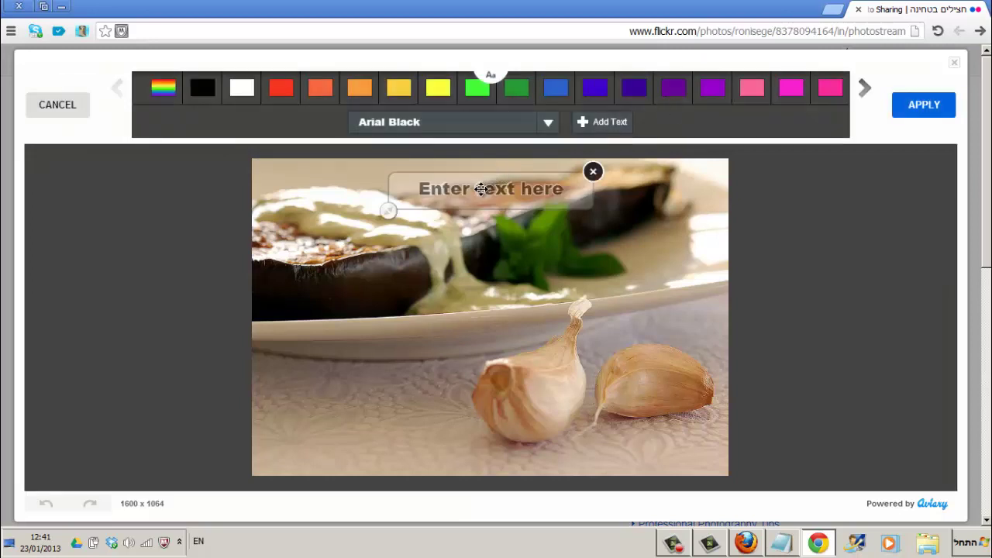
pyautogui.moveTo(481, 188); pyautogui.dragTo(360, 342)
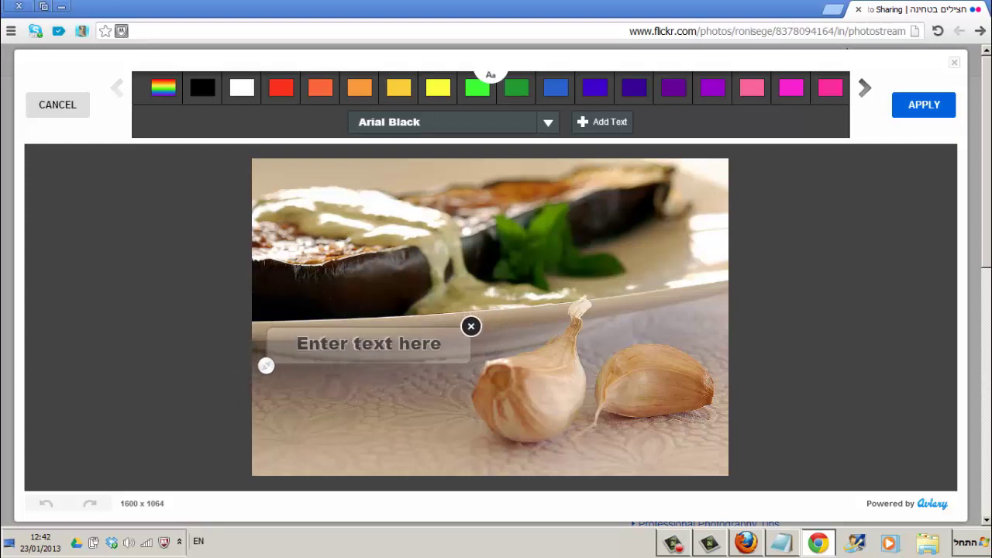
pyautogui.click(379, 344)
pyautogui.write('a')
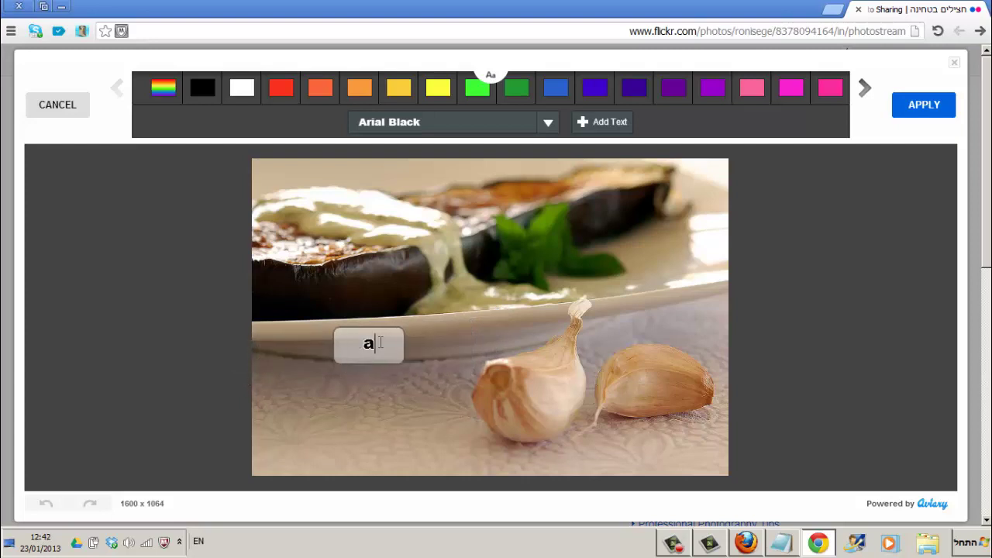
pyautogui.press('BackSpace')
pyautogui.hotkey('alt', 'shift')
pyautogui.write('שיני')
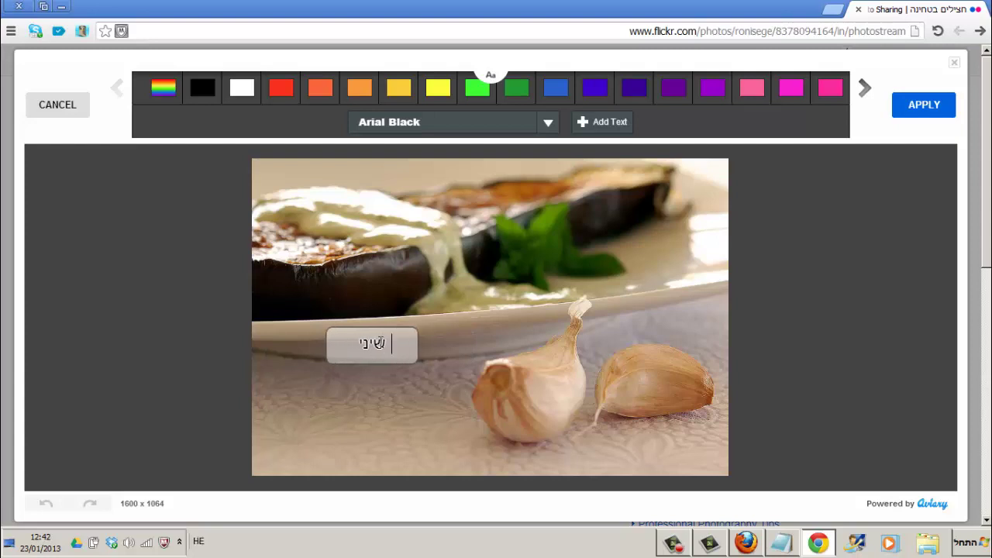
pyautogui.write(' שום ב')
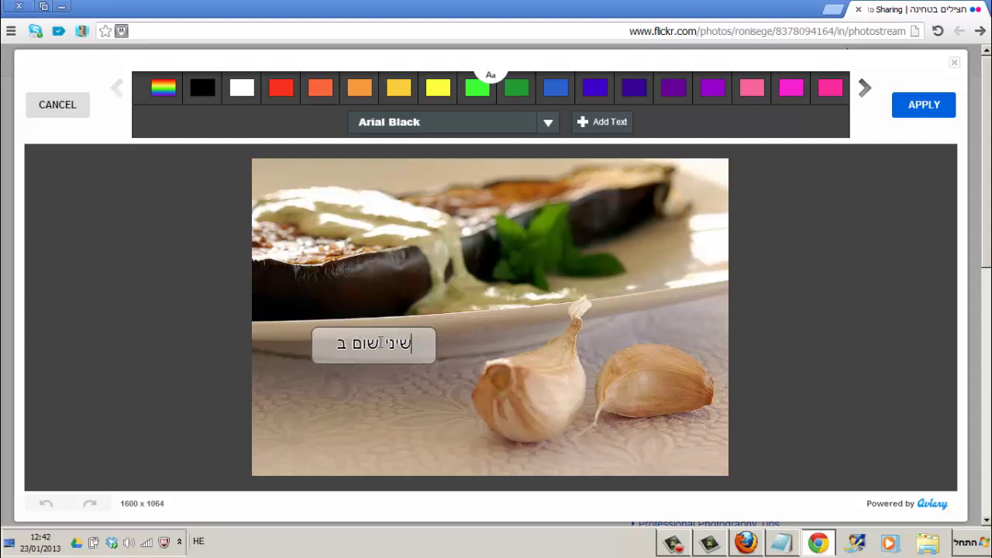
pyautogui.write('ריאי')
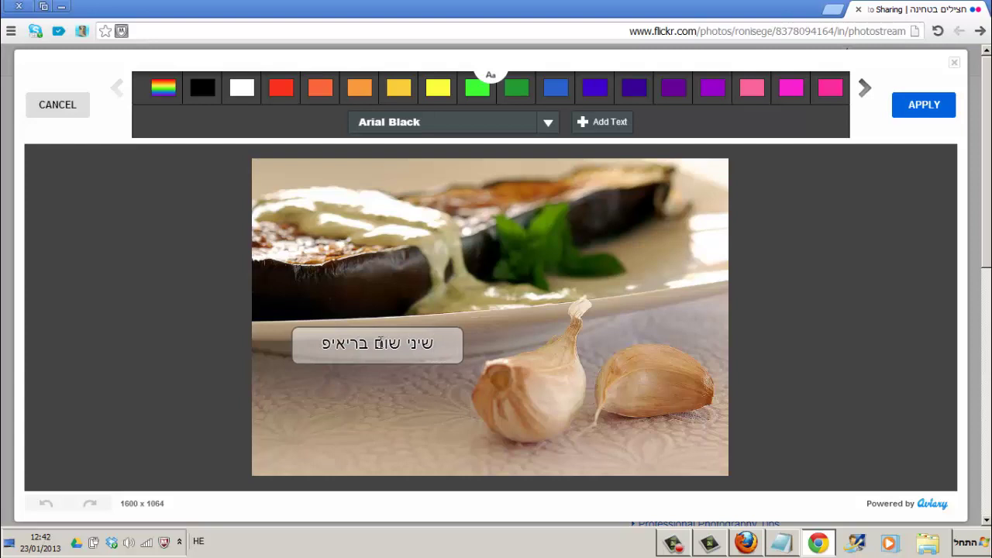
pyautogui.write('ם')
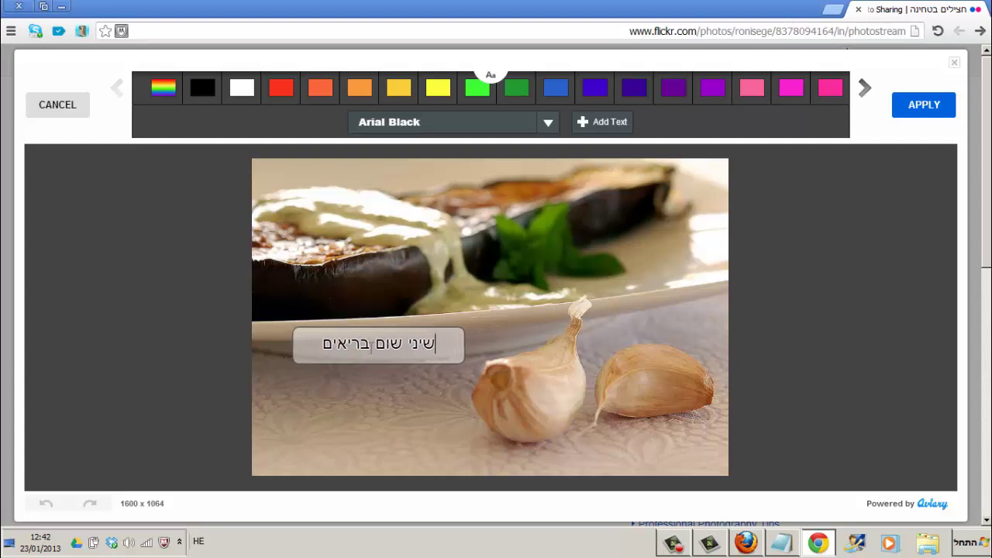
pyautogui.moveTo(320, 347); pyautogui.dragTo(432, 333)
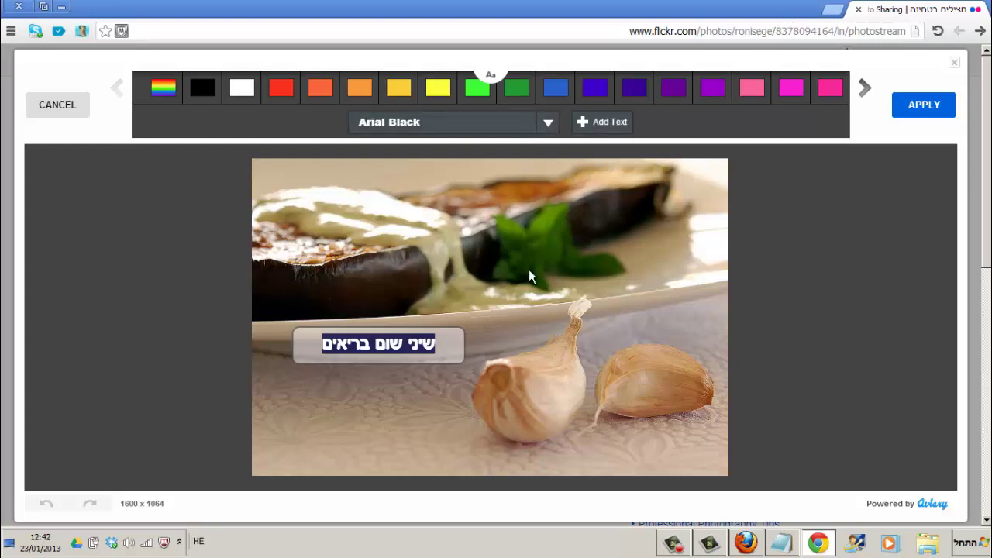
pyautogui.click(63, 109)
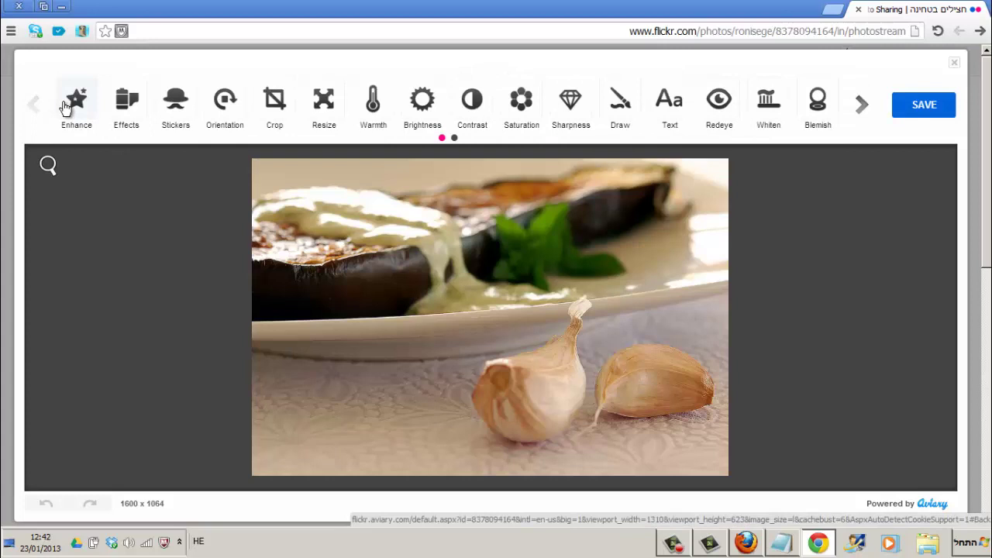
# Draw thick black strokes above and below the garlic clove and a thin black stroke beside the bulb using the smallest brush
pyautogui.click(620, 103)
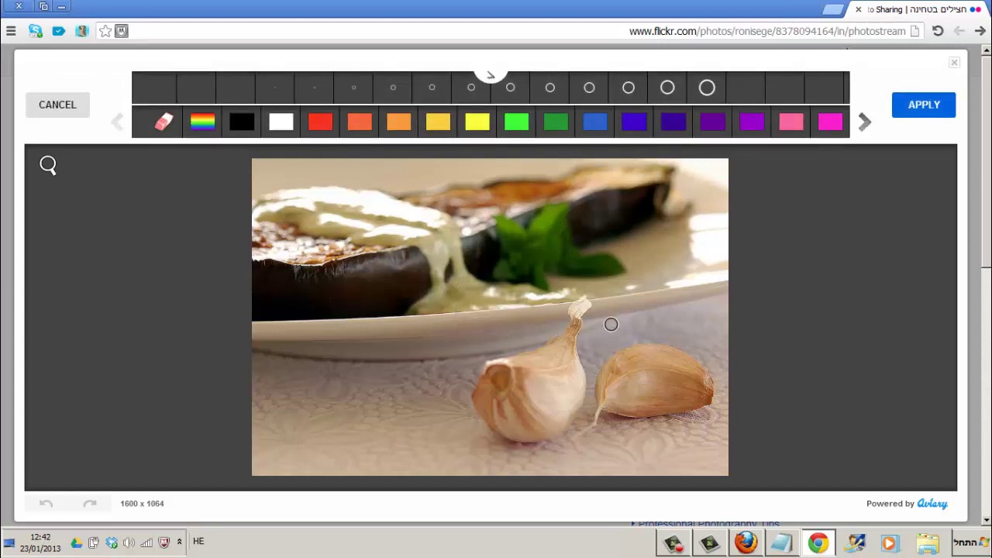
pyautogui.moveTo(595, 349)
pyautogui.mouseDown()
pyautogui.moveTo(663, 325)
pyautogui.moveTo(717, 346)
pyautogui.mouseUp()
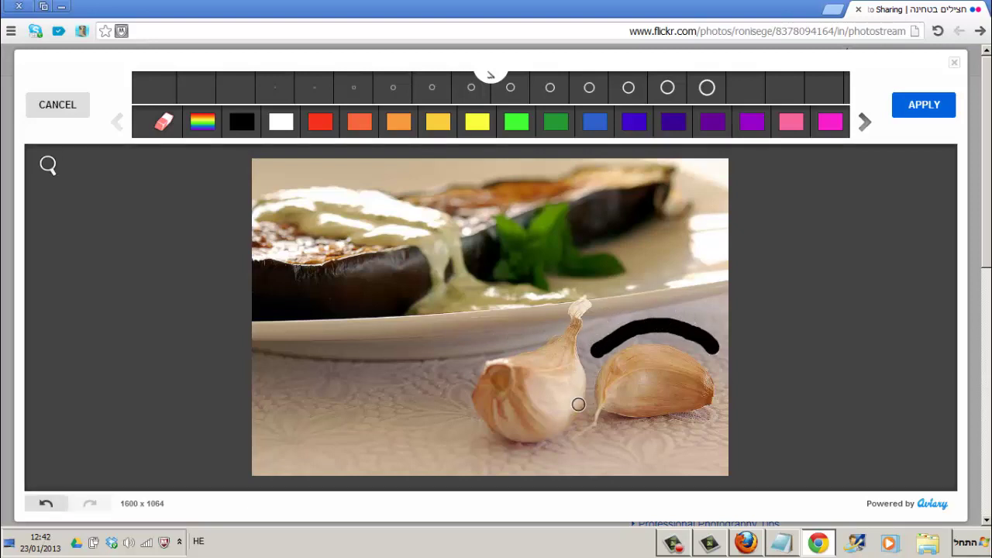
pyautogui.moveTo(593, 439); pyautogui.dragTo(703, 439)
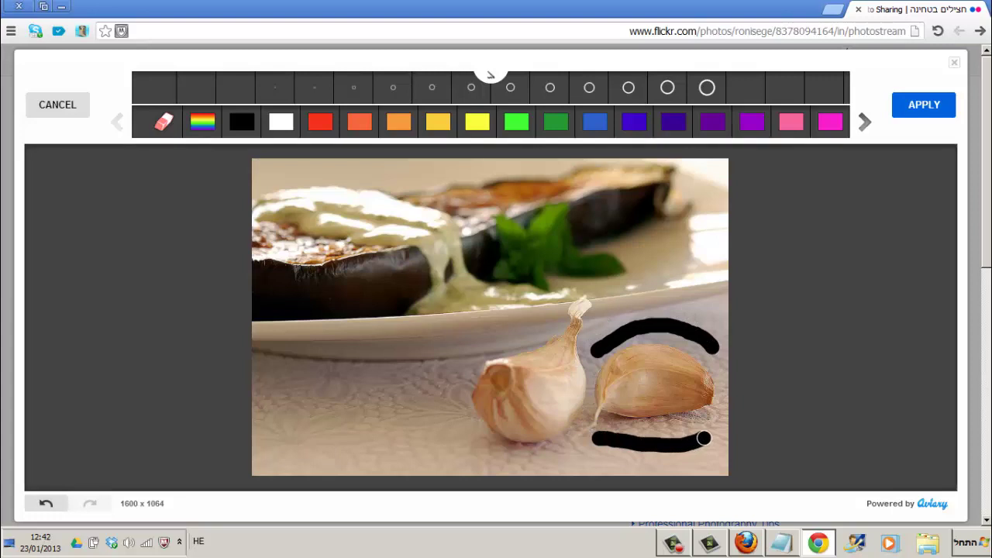
pyautogui.click(275, 89)
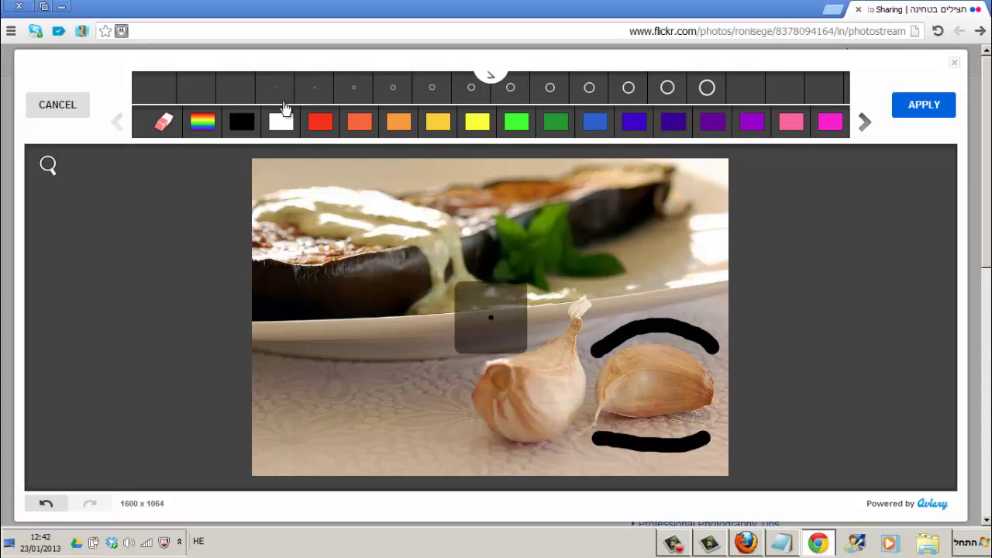
pyautogui.moveTo(427, 366)
pyautogui.mouseDown()
pyautogui.moveTo(467, 440)
pyautogui.moveTo(494, 455)
pyautogui.mouseUp()
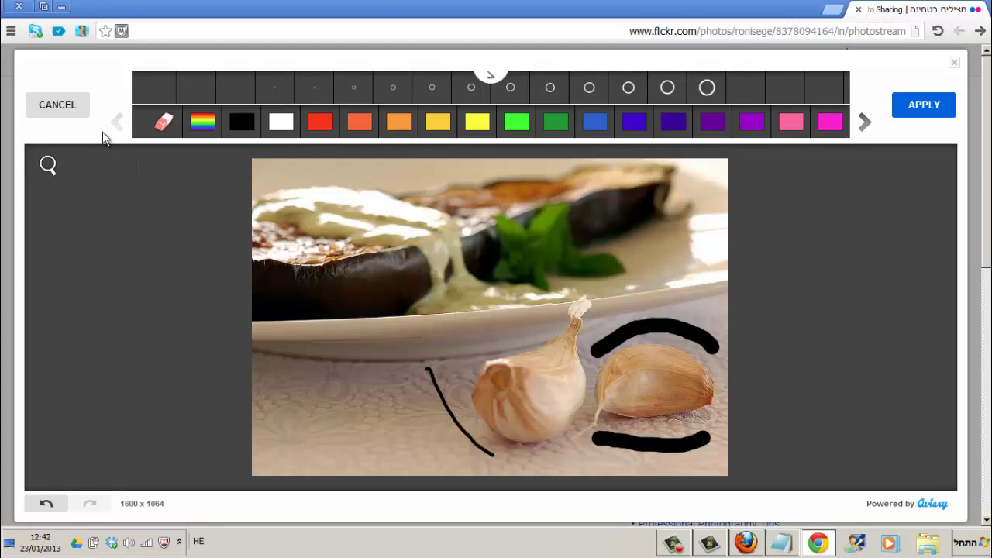
# Erase the black strokes around the garlic with the eraser at its largest size and leave drawing without applying it
pyautogui.click(163, 122)
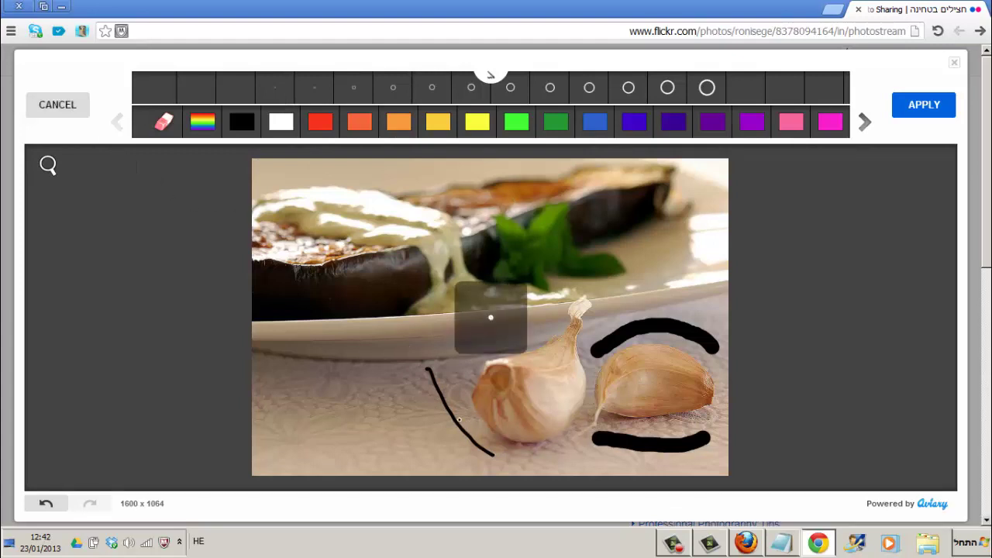
pyautogui.click(435, 394)
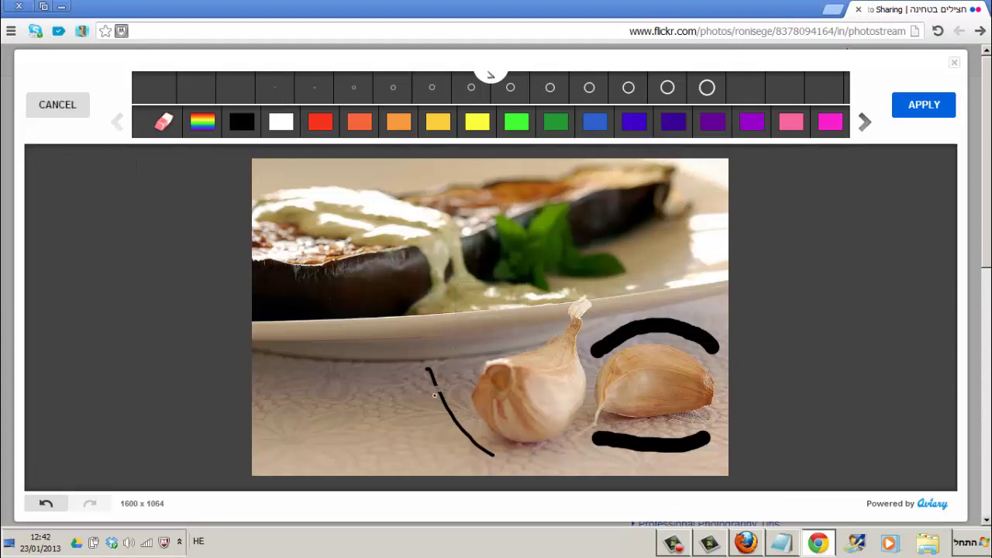
pyautogui.click(706, 88)
pyautogui.moveTo(403, 349)
pyautogui.mouseDown()
pyautogui.moveTo(446, 388)
pyautogui.moveTo(443, 449)
pyautogui.moveTo(485, 456)
pyautogui.moveTo(442, 423)
pyautogui.moveTo(700, 423)
pyautogui.moveTo(700, 329)
pyautogui.moveTo(607, 348)
pyautogui.mouseUp()
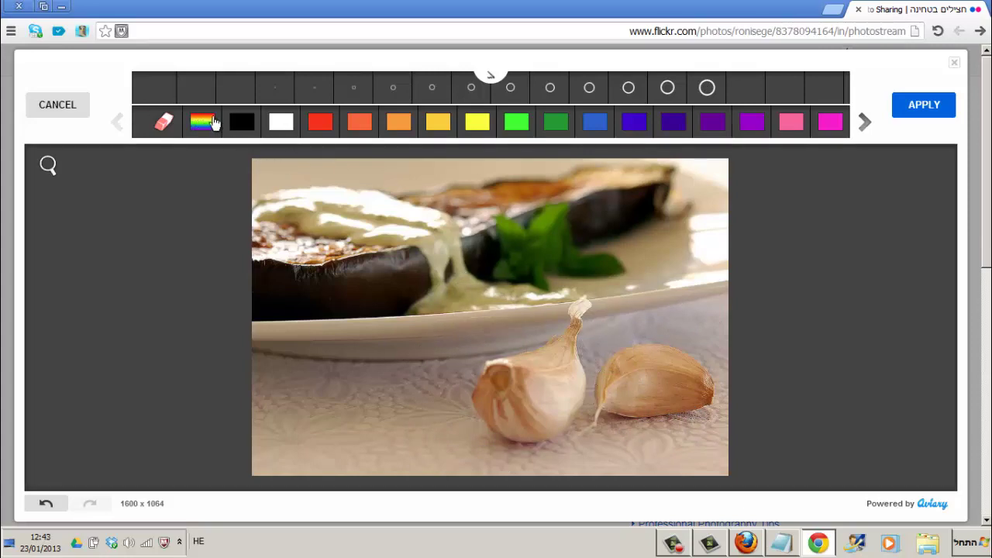
pyautogui.click(67, 110)
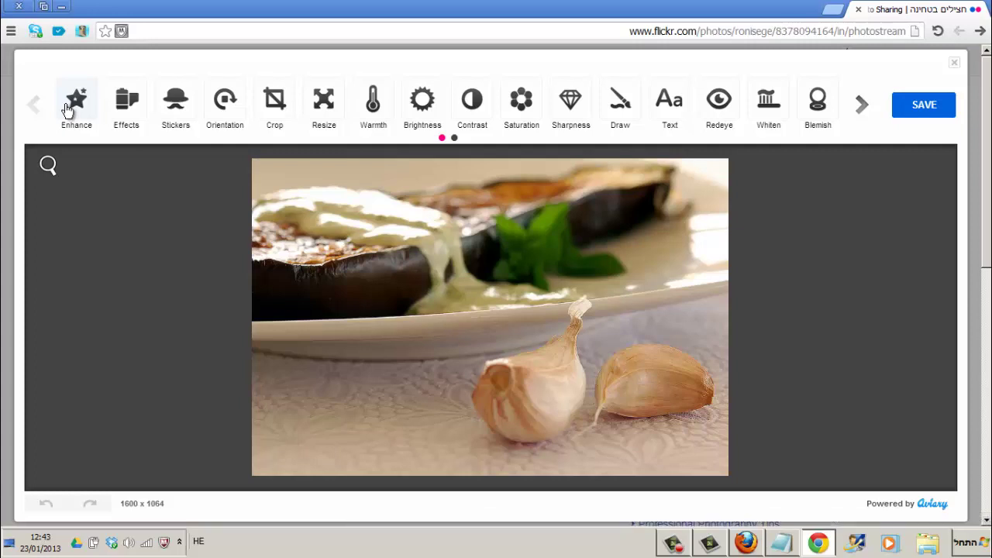
# Try the Redeye brush on the cut stem end of the garlic bulb and discard the retouching
pyautogui.click(716, 102)
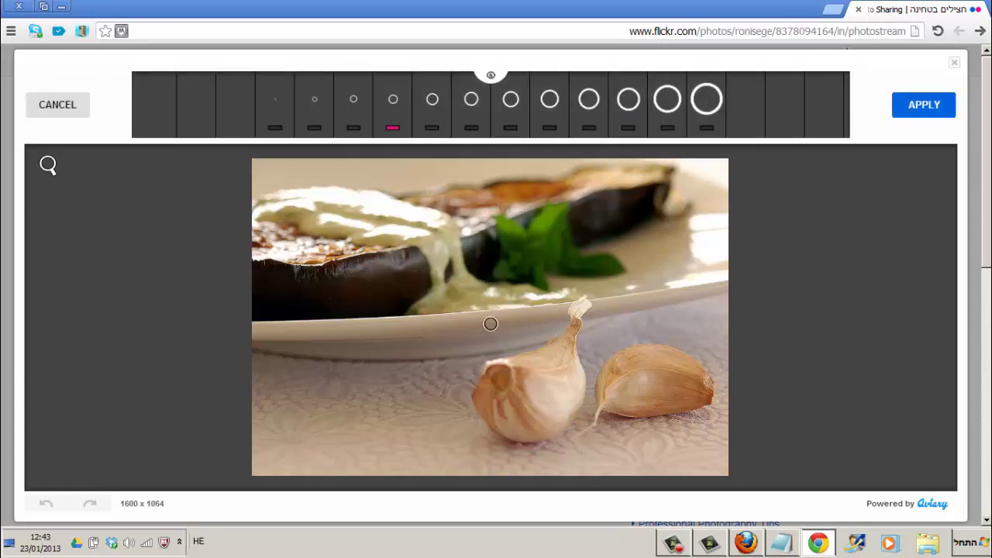
pyautogui.moveTo(481, 332)
pyautogui.mouseDown()
pyautogui.moveTo(486, 382)
pyautogui.moveTo(527, 383)
pyautogui.moveTo(531, 349)
pyautogui.moveTo(481, 345)
pyautogui.mouseUp()
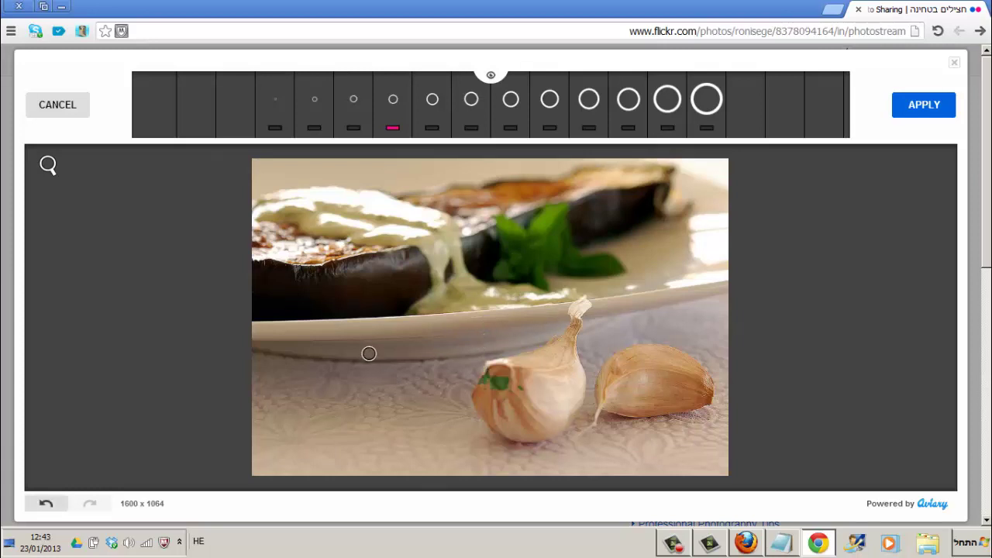
pyautogui.click(60, 109)
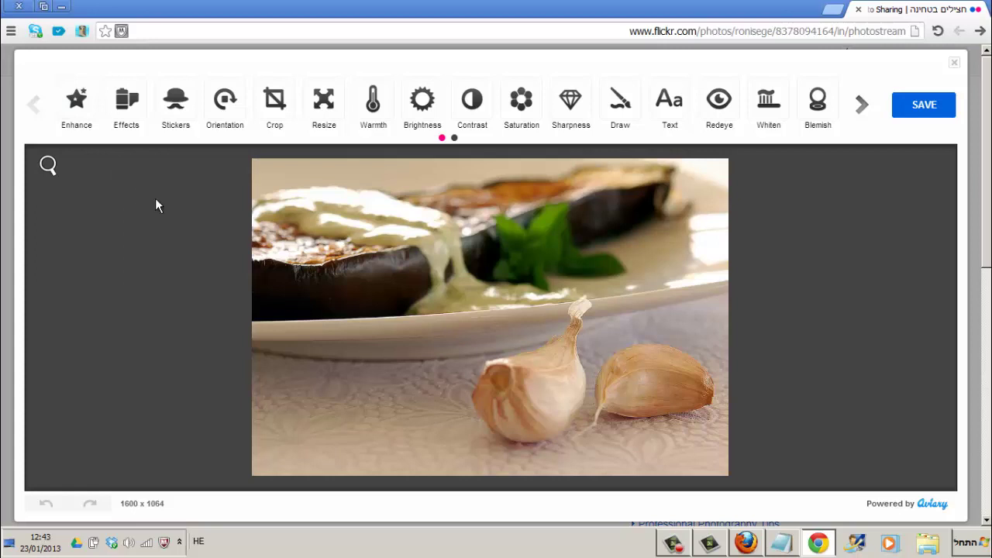
# Try placing the red fez sticker on top of the single garlic clove and discard it
pyautogui.click(176, 99)
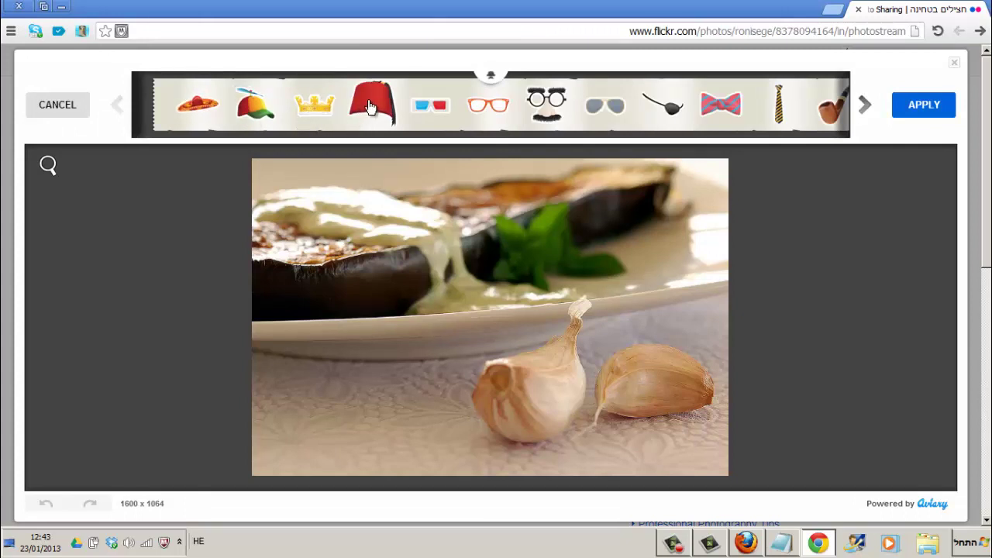
pyautogui.moveTo(370, 104); pyautogui.dragTo(658, 334)
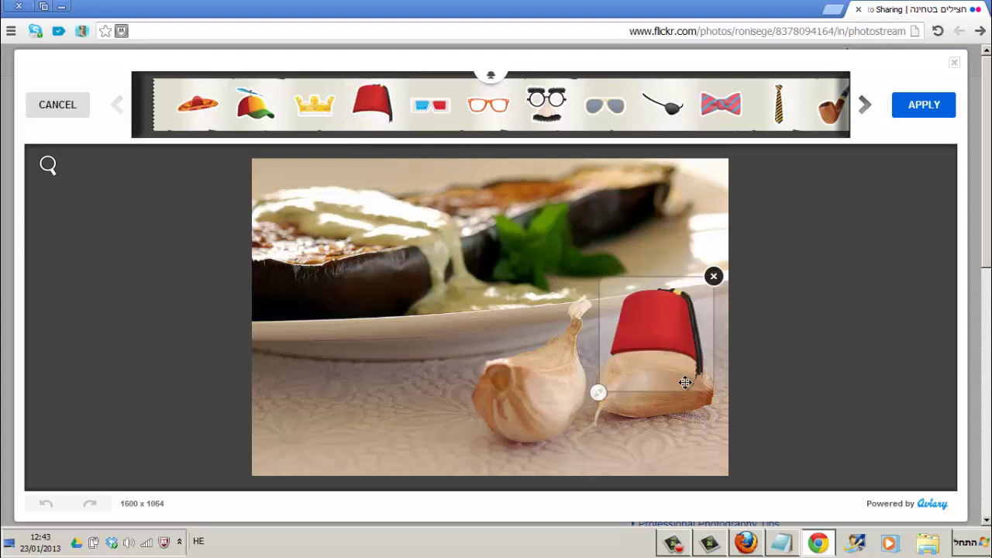
pyautogui.click(609, 434)
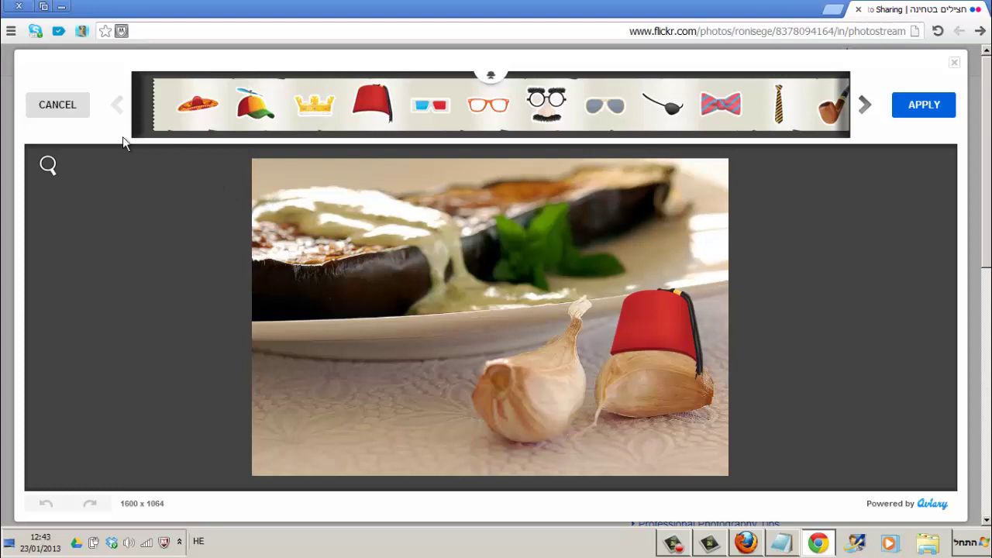
pyautogui.click(50, 108)
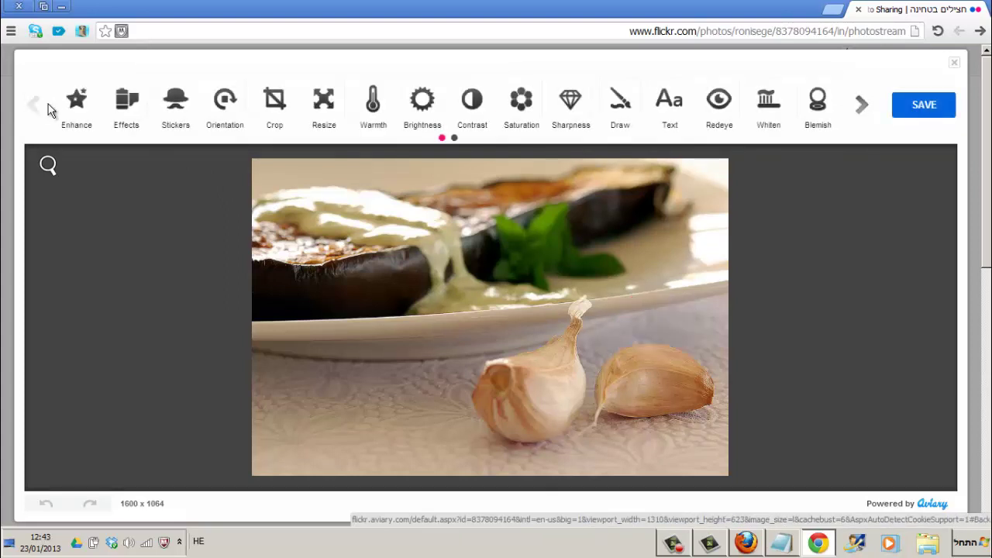